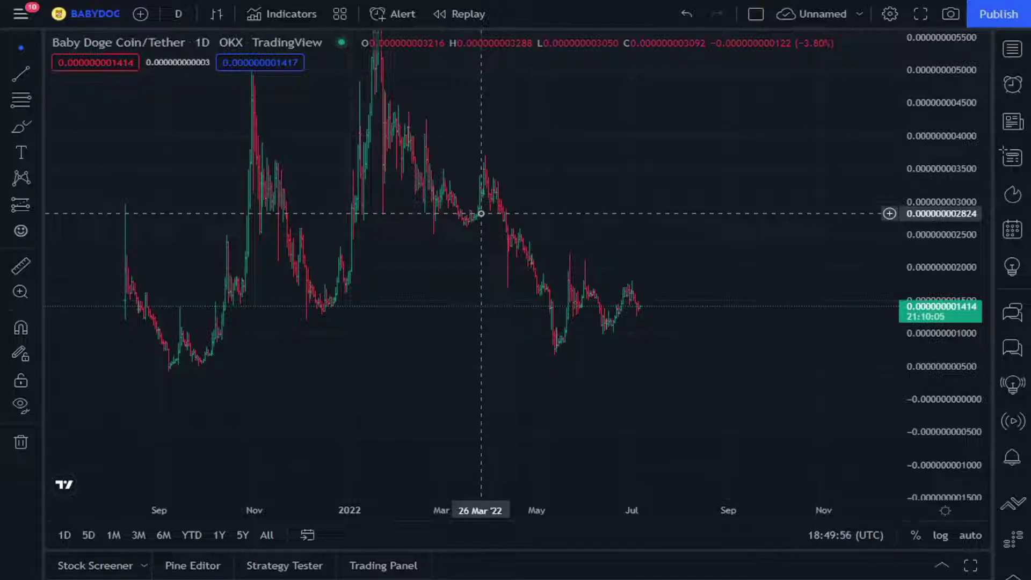
Circle the most recent July price candles at the end of the chart with a freehand brush stroke
drag(481, 213, 392, 236)
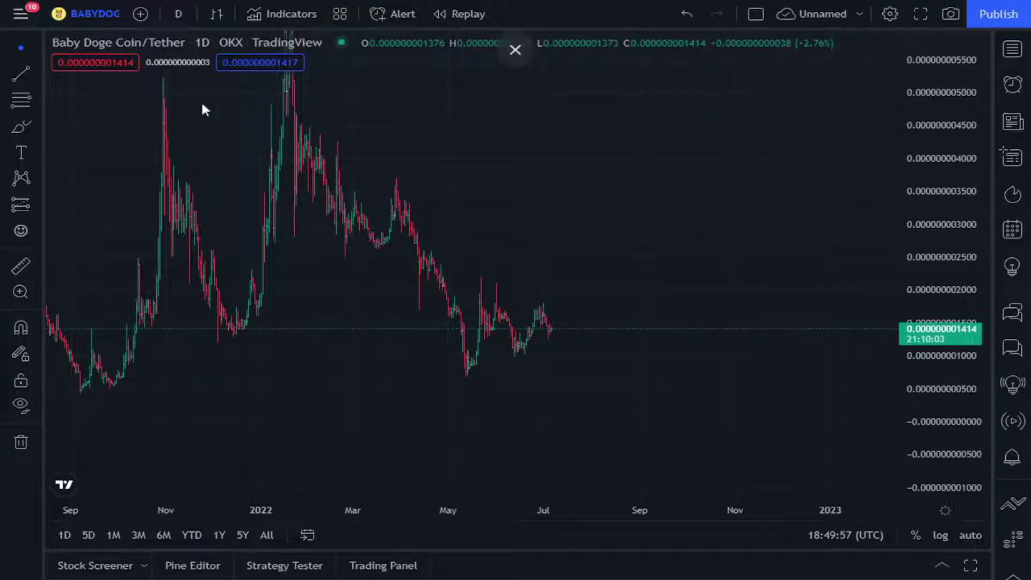
drag(417, 291, 392, 245)
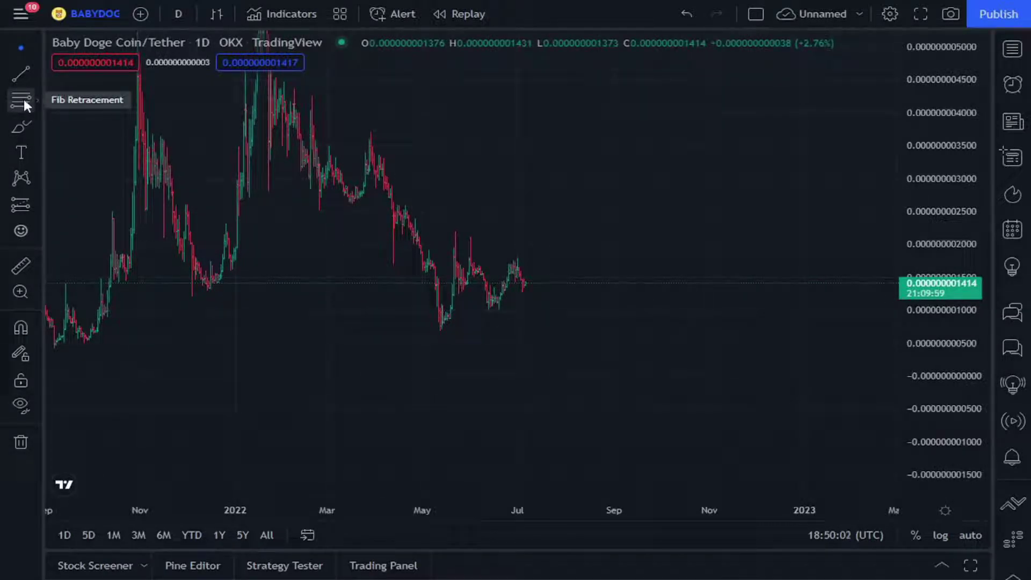
drag(299, 172, 521, 214)
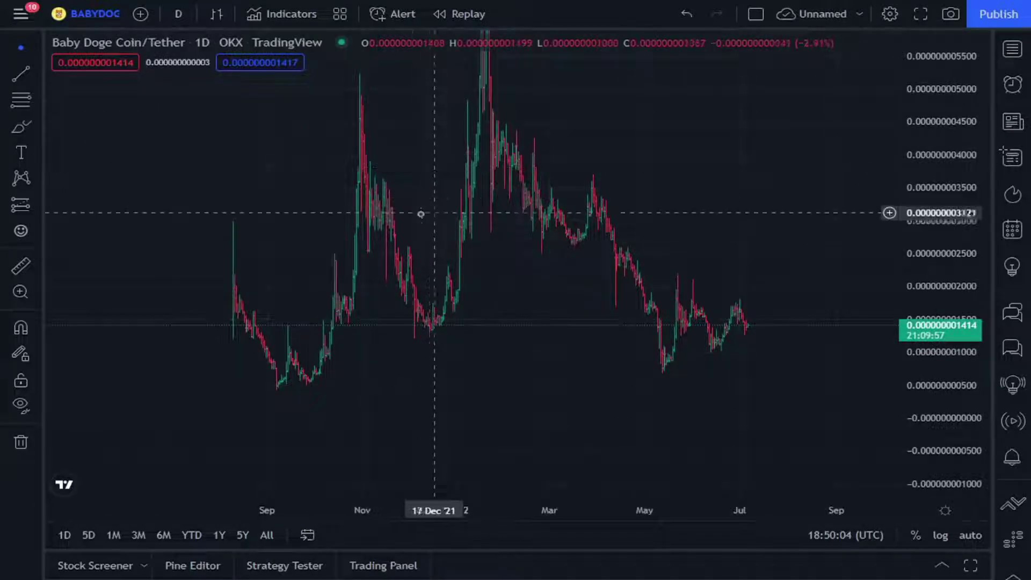
scroll(537, 302, up, 5)
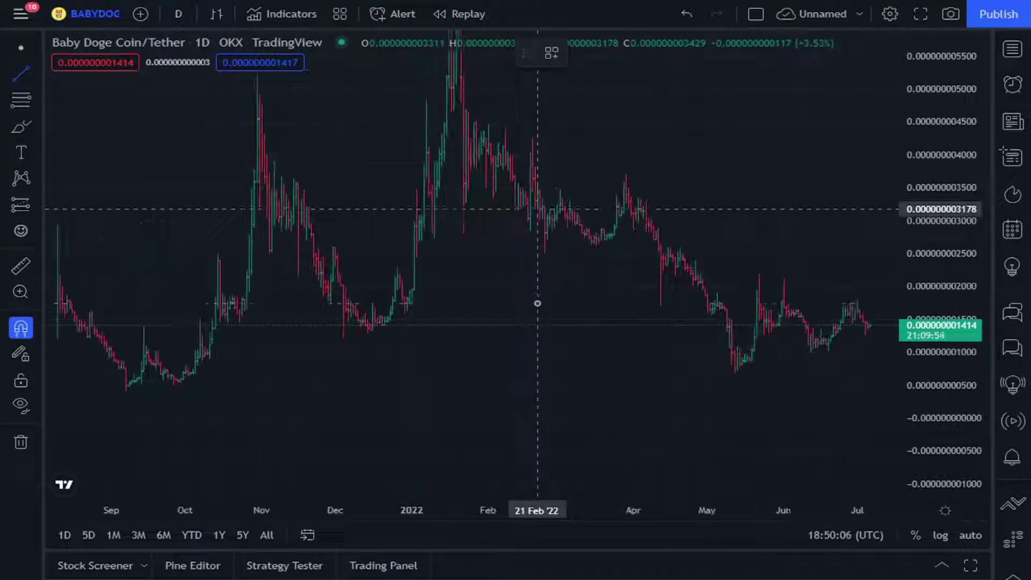
click(36, 73)
drag(524, 213, 344, 224)
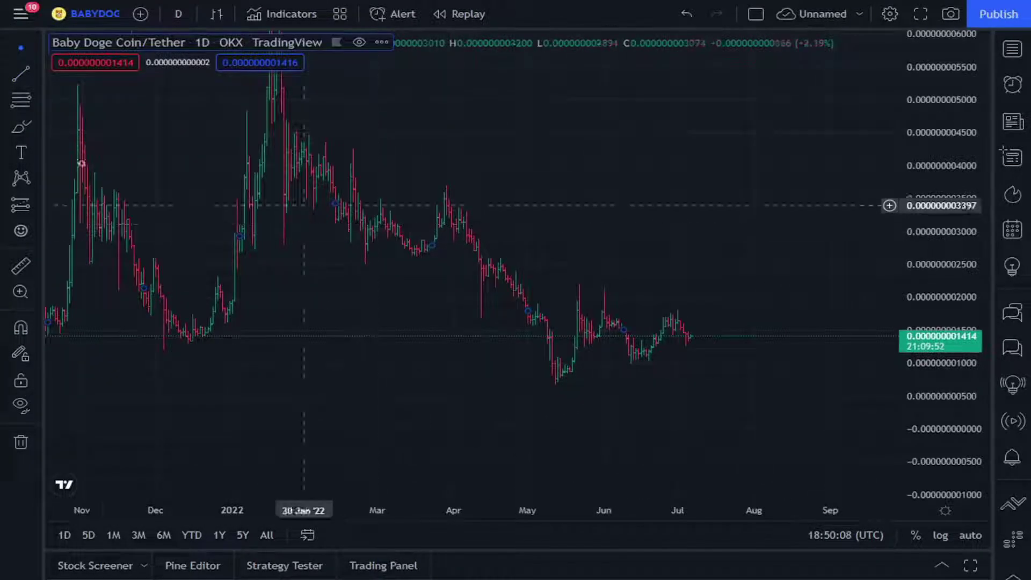
mouse_move(694, 329)
mouse_down()
mouse_move(674, 308)
mouse_move(660, 356)
mouse_move(706, 331)
mouse_move(698, 325)
mouse_up()
click(8, 56)
Draw a lower trend line under the December lows from 22 Nov '21 at 0.000000001447 to 26 May '22 at 0.000000001172
mouse_move(411, 198)
mouse_down()
mouse_move(605, 276)
mouse_move(668, 286)
mouse_up()
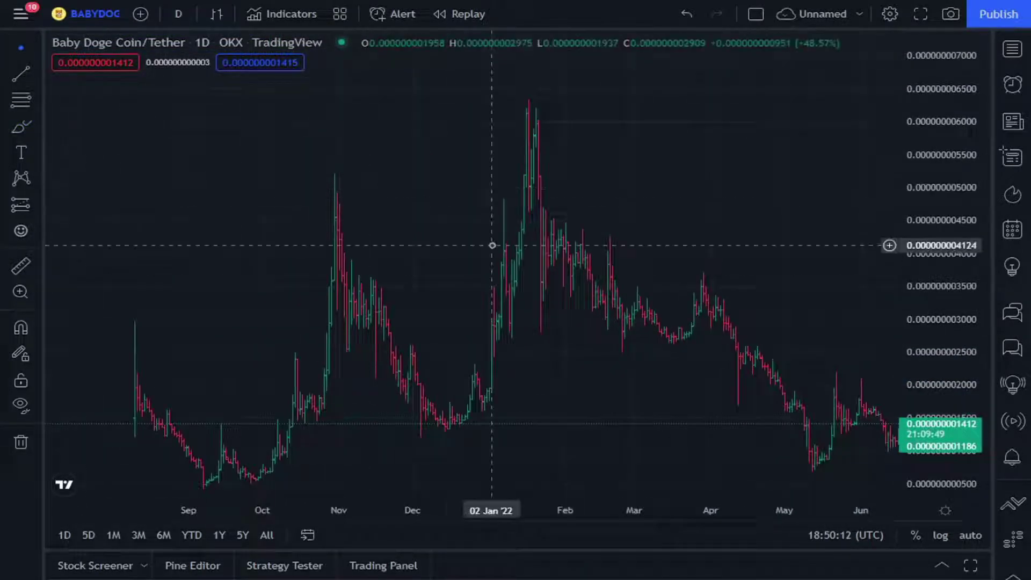
drag(493, 243, 452, 187)
click(17, 78)
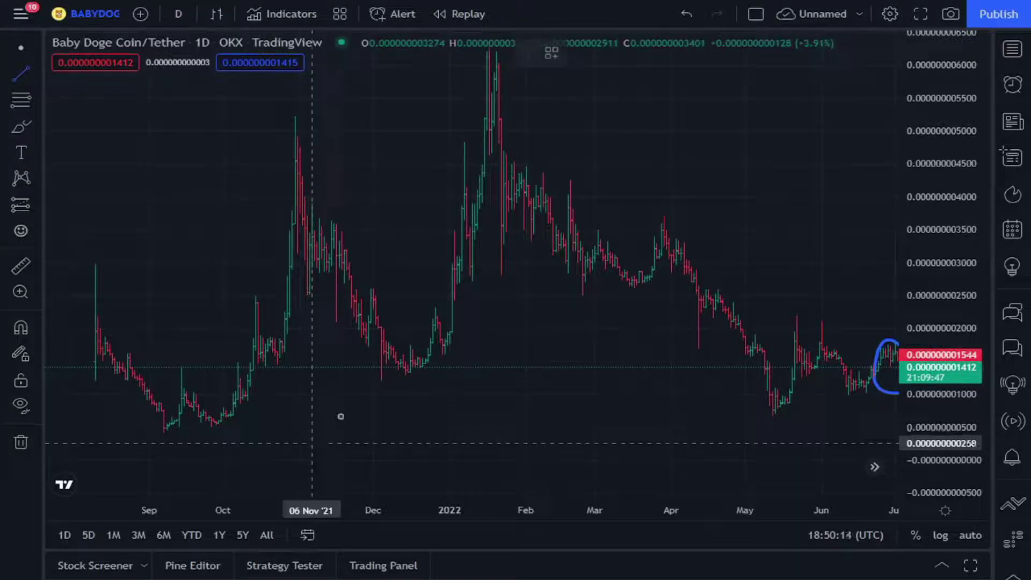
click(351, 365)
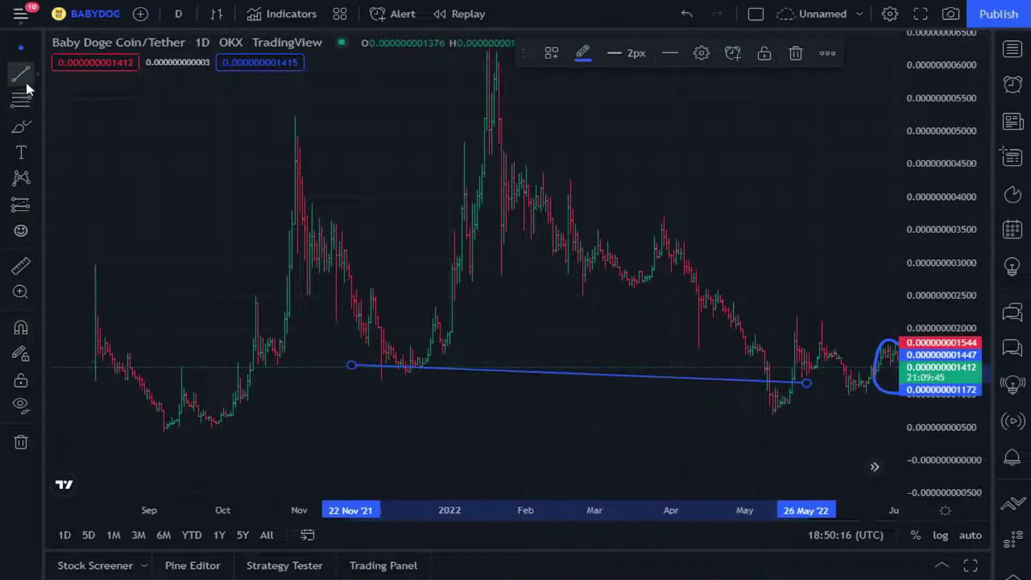
click(20, 48)
Draw an upper trend line from 08 Dec '21 at 0.000000003969 to 21 May '22 at 0.000000003716
drag(651, 154, 613, 243)
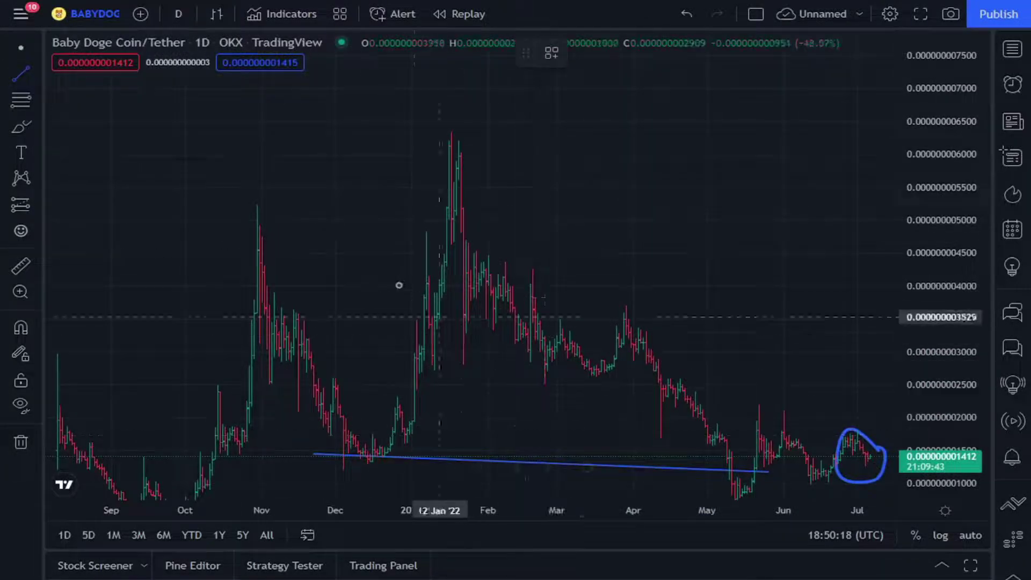
click(357, 288)
click(762, 304)
click(21, 48)
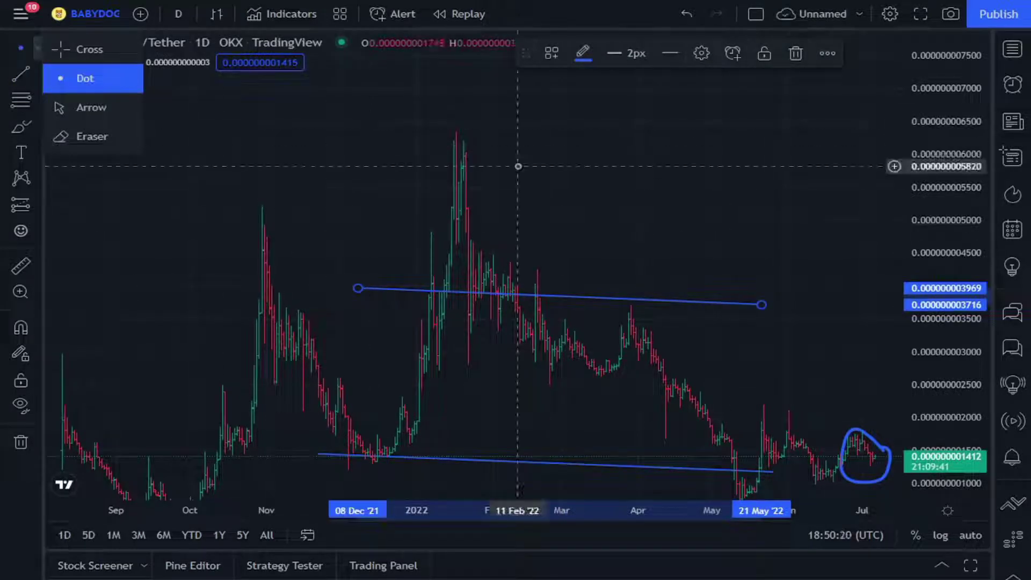
Sketch a brush arrow rising from the lower to the upper trend line, circle its tip, and add a falling arrow beside it
drag(518, 160, 488, 72)
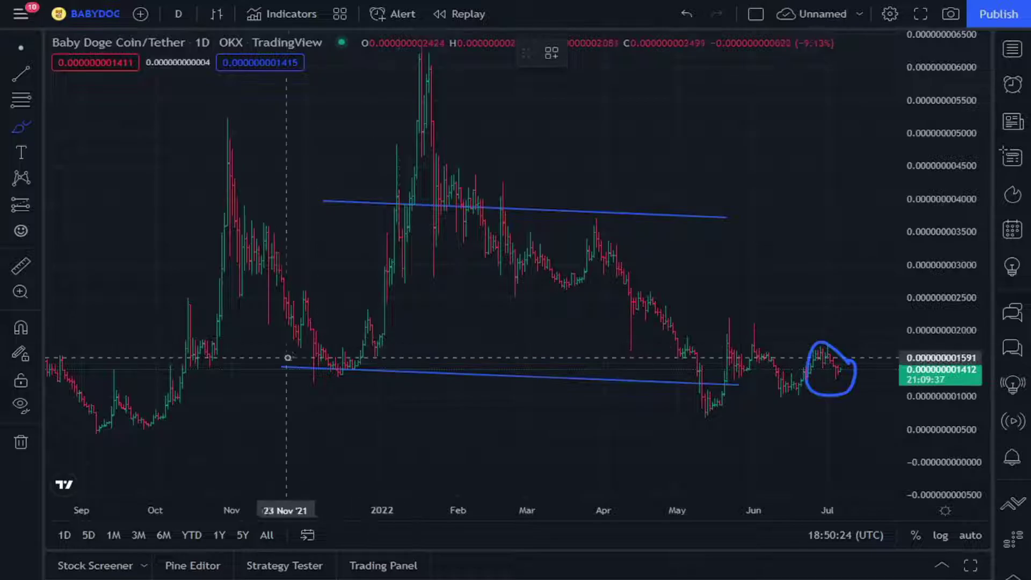
mouse_move(311, 339)
mouse_down()
mouse_move(369, 216)
mouse_move(377, 218)
mouse_up()
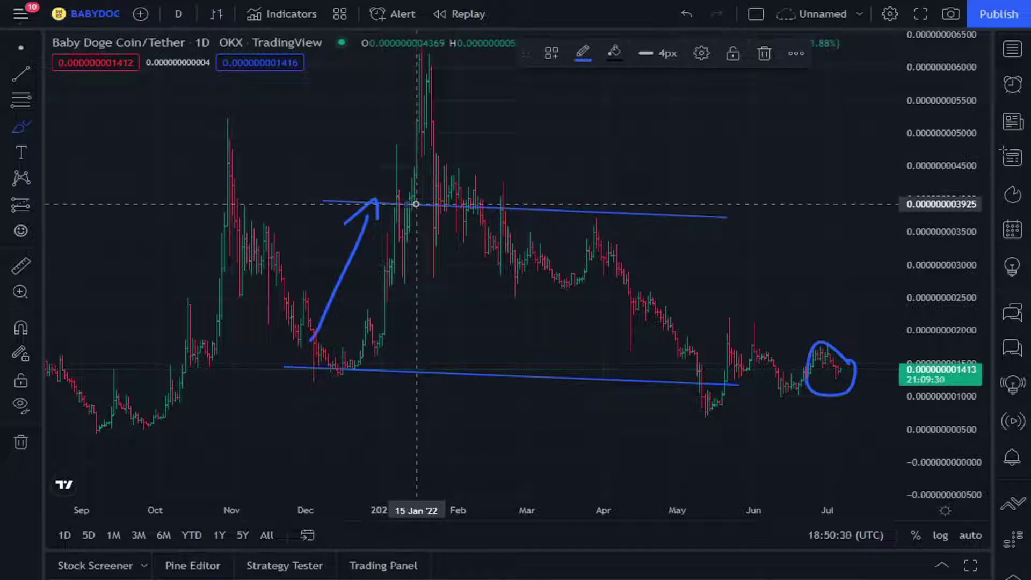
mouse_move(409, 194)
mouse_down()
mouse_move(401, 209)
mouse_move(440, 305)
mouse_move(407, 292)
mouse_up()
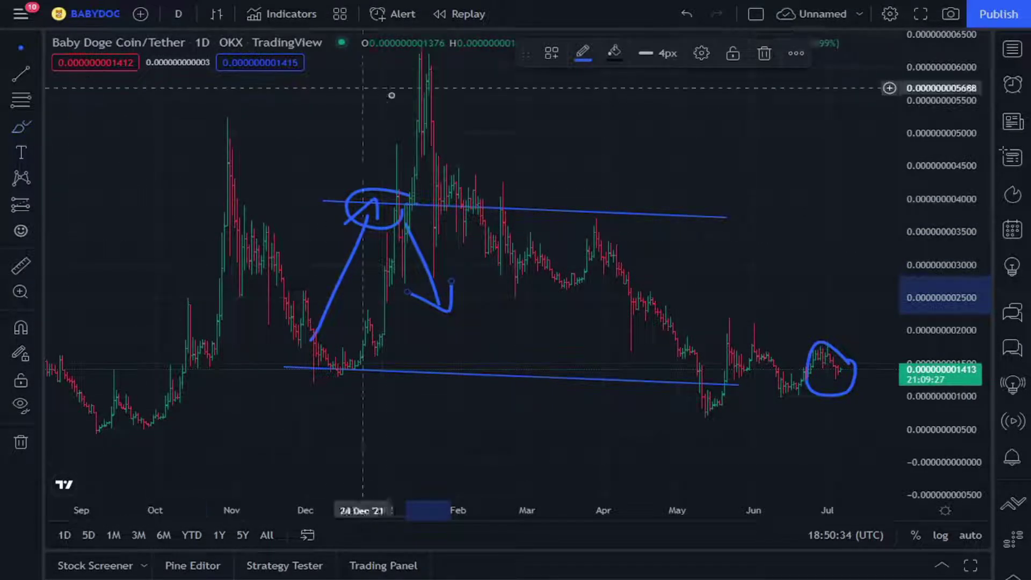
Sketch a brush arrow up to the January 2022 peak, circle the peak, and add arrows following the decline through March
drag(391, 95, 390, 161)
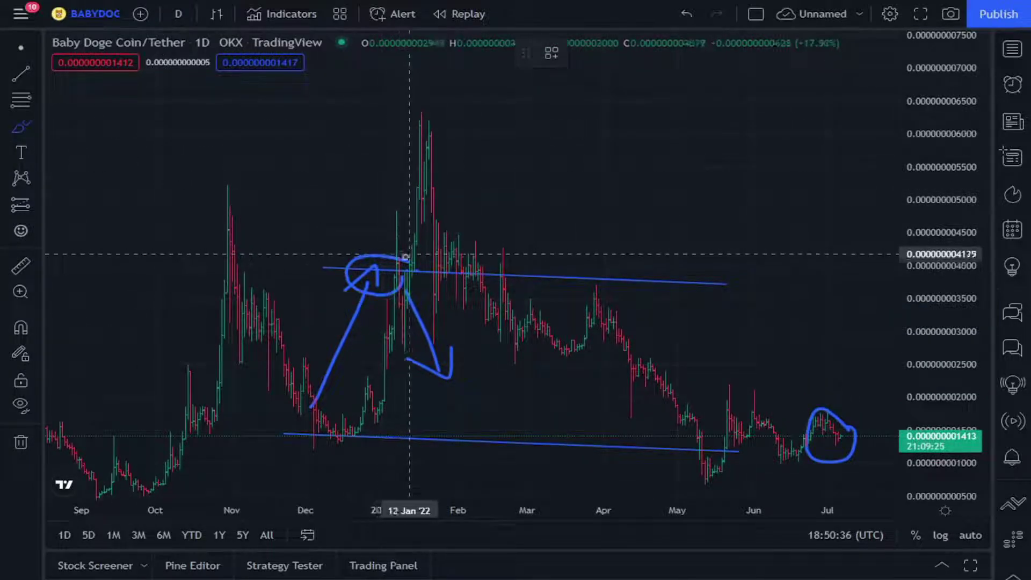
mouse_move(379, 251)
mouse_down()
mouse_move(405, 202)
mouse_move(417, 202)
mouse_up()
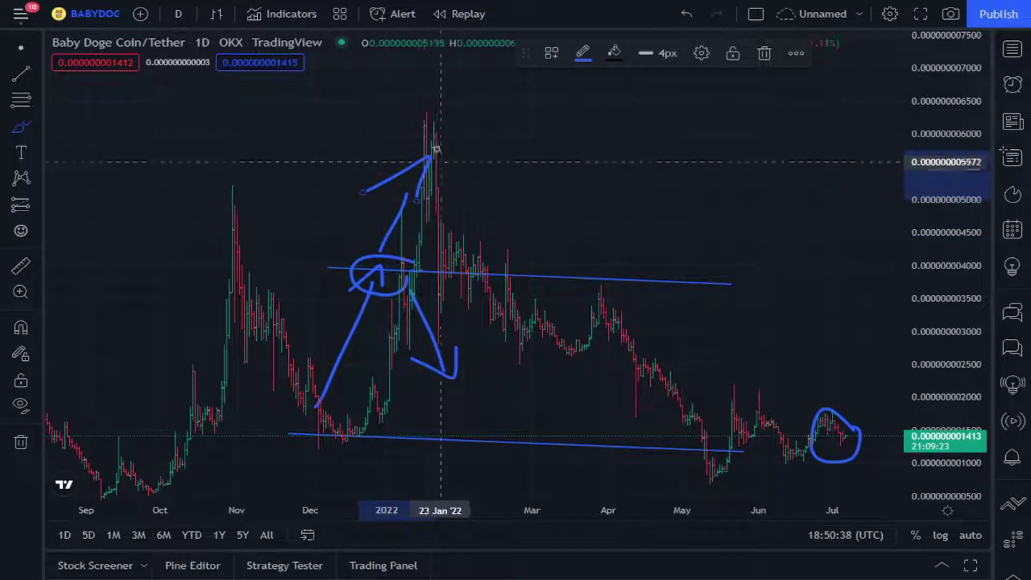
mouse_move(433, 150)
mouse_down()
mouse_move(436, 158)
mouse_move(391, 172)
mouse_move(421, 129)
mouse_up()
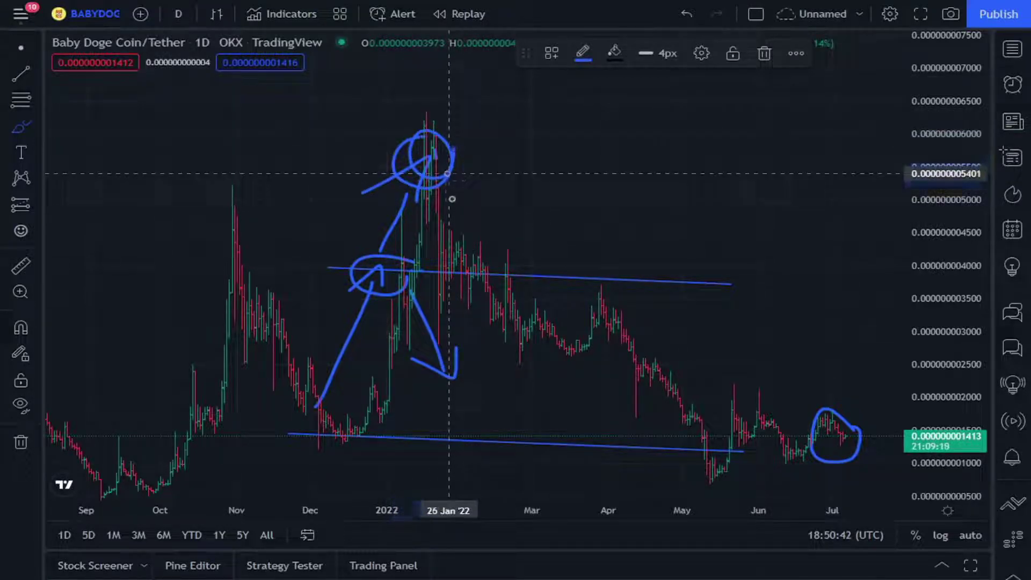
mouse_move(449, 180)
mouse_down()
mouse_move(495, 292)
mouse_move(505, 259)
mouse_move(462, 285)
mouse_move(502, 284)
mouse_up()
mouse_move(549, 309)
mouse_down()
mouse_move(599, 354)
mouse_move(576, 357)
mouse_up()
Place a Fib Retracement from 20 Dec '21 at 0.000000003947 down to the low around 06 Oct '21
click(21, 99)
click(357, 269)
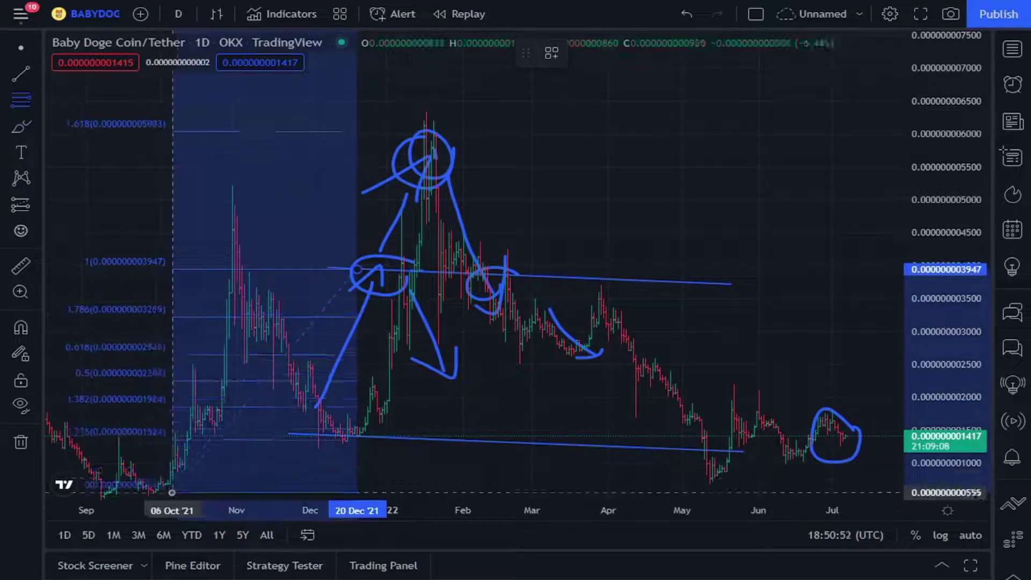
click(172, 492)
drag(591, 217, 586, 180)
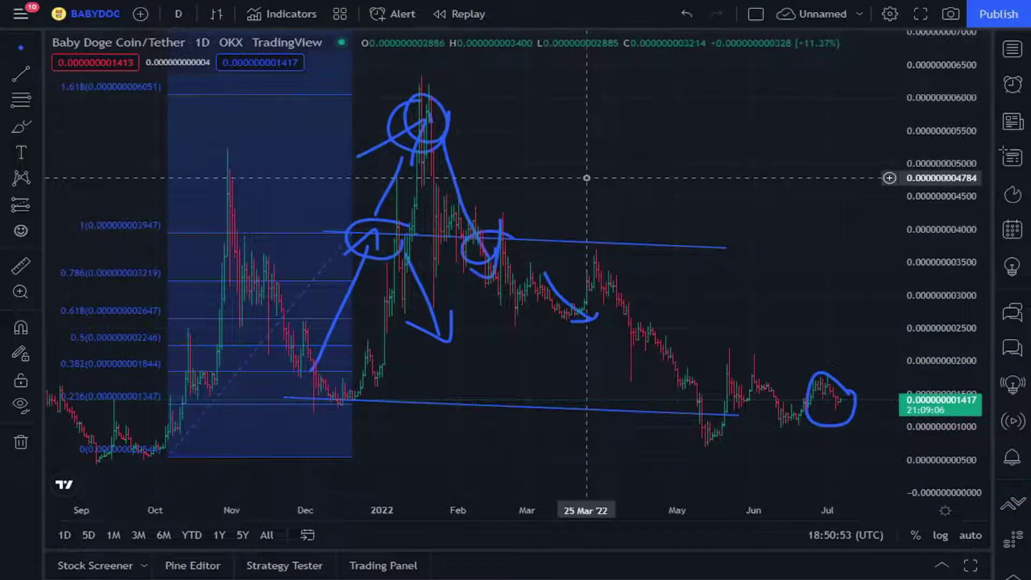
Underline the 1 and 0.236 Fibonacci level labels and handwrite a target price in the empty area beside the January peak
click(21, 126)
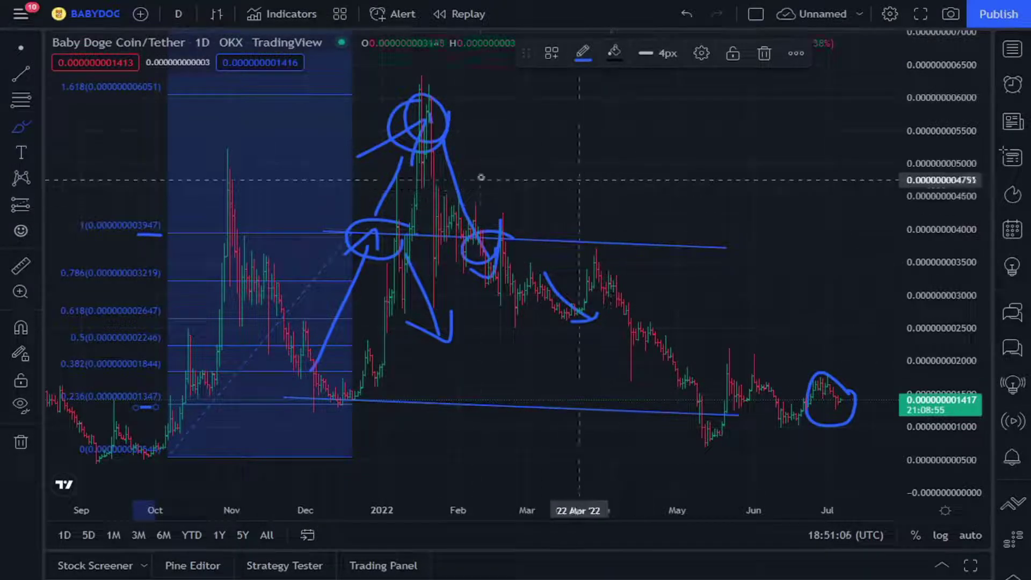
mouse_move(618, 161)
mouse_down()
mouse_move(623, 190)
mouse_move(658, 176)
mouse_move(664, 208)
mouse_move(704, 191)
mouse_up()
mouse_move(716, 167)
mouse_down()
mouse_move(713, 192)
mouse_move(728, 168)
mouse_up()
mouse_move(759, 168)
mouse_down()
mouse_move(753, 177)
mouse_move(768, 164)
mouse_up()
drag(597, 175, 584, 191)
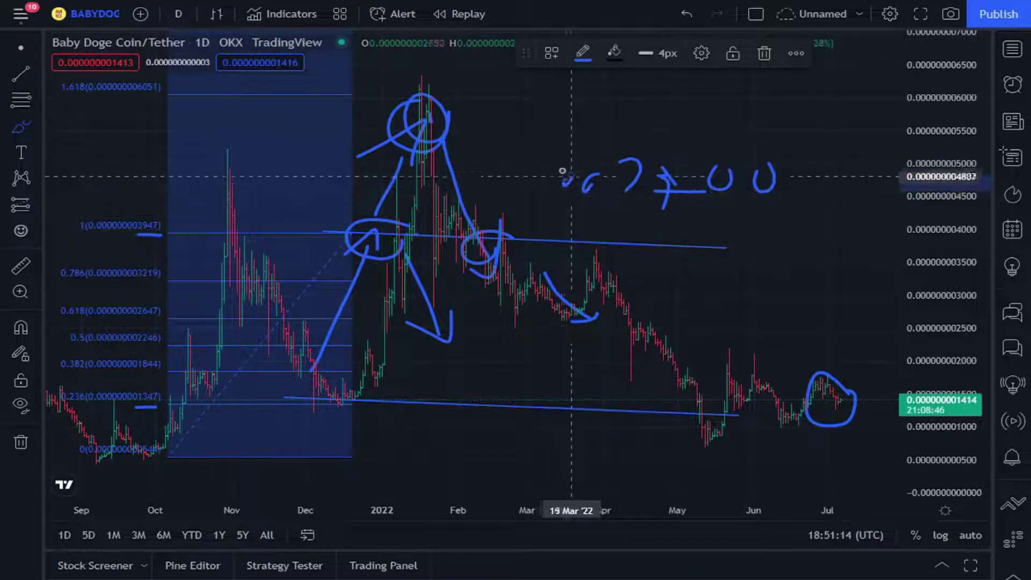
click(538, 176)
click(20, 48)
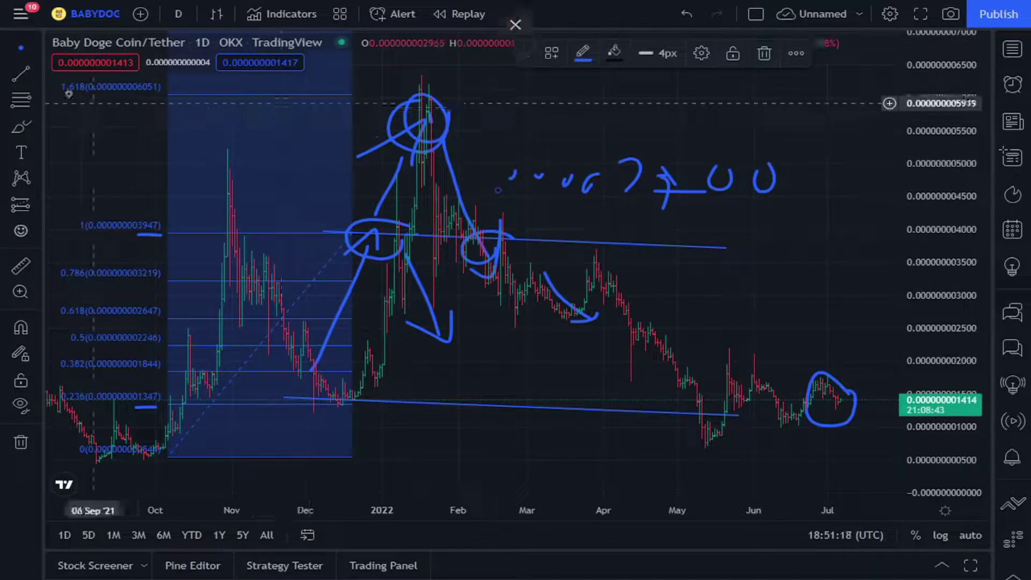
Underline the handwritten target price with one long brush stroke
click(36, 49)
mouse_move(447, 151)
mouse_down()
mouse_move(457, 122)
mouse_move(462, 142)
mouse_move(447, 152)
mouse_up()
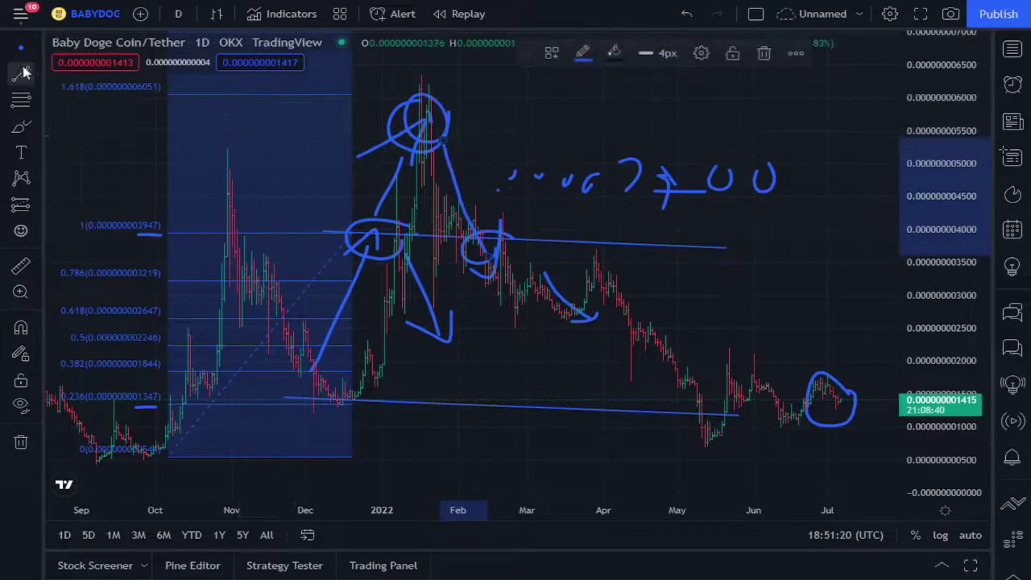
click(36, 49)
click(541, 65)
click(543, 92)
drag(544, 92, 589, 64)
click(21, 126)
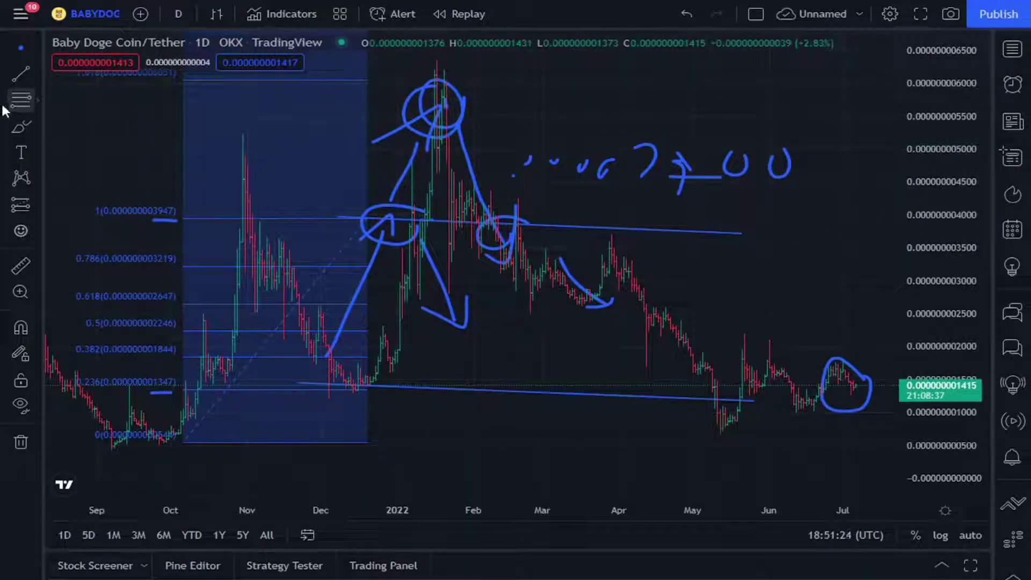
drag(802, 198, 516, 201)
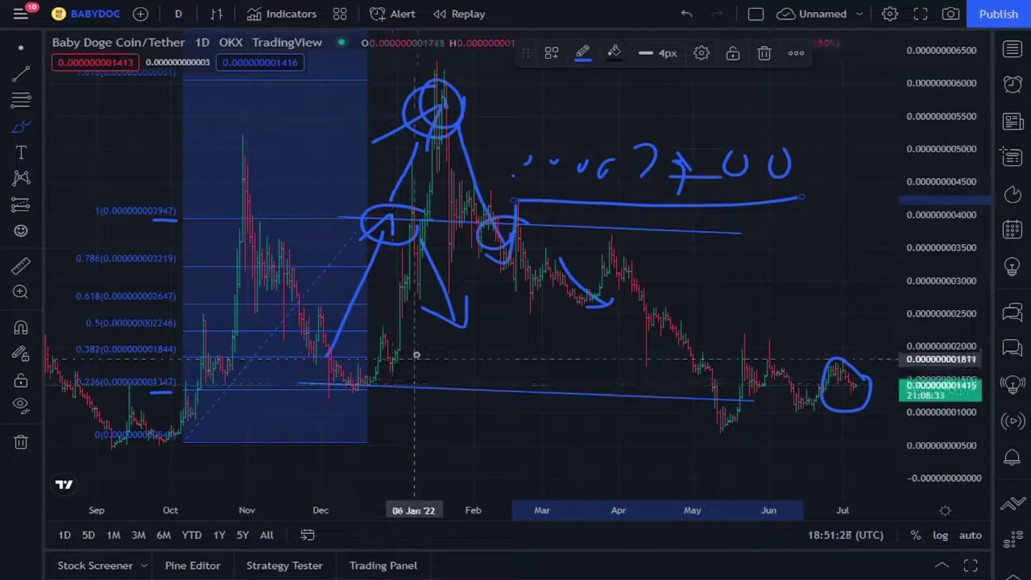
Sketch a rising arrow across the falling one between the trend lines and circle the December low on the lower line
mouse_move(414, 346)
mouse_down()
mouse_move(467, 247)
mouse_move(458, 240)
mouse_move(473, 273)
mouse_up()
drag(376, 370, 368, 376)
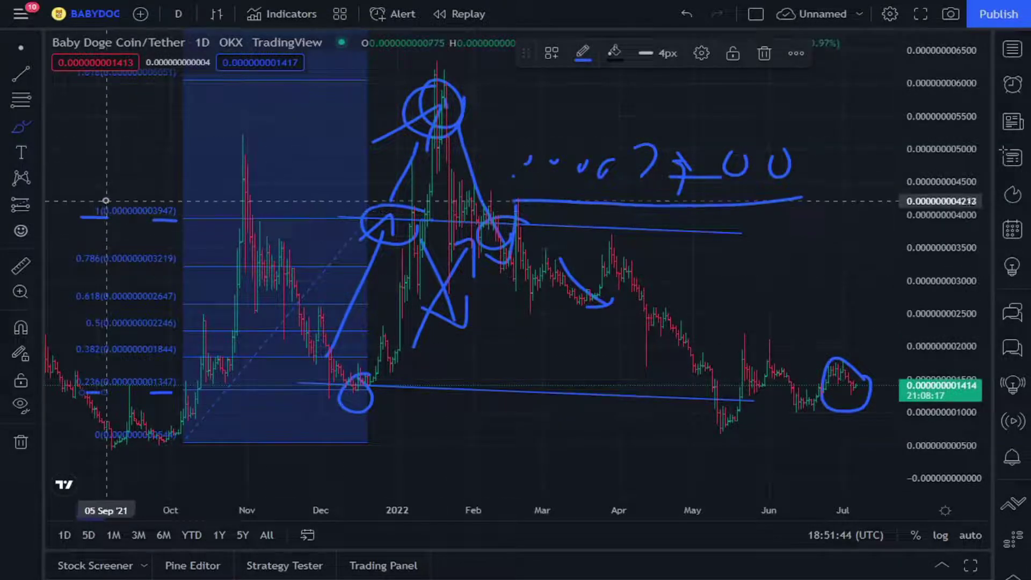
Draw a nearly horizontal trend line midway between the existing two, from early November 2021 to June 2022 at about 0.0000000029
drag(178, 126, 140, 118)
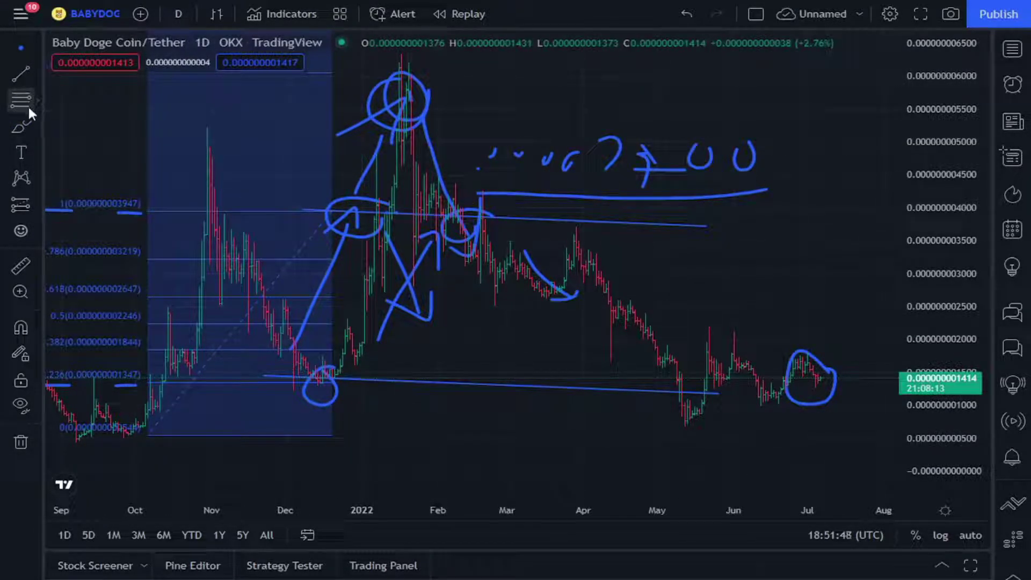
drag(218, 278, 756, 286)
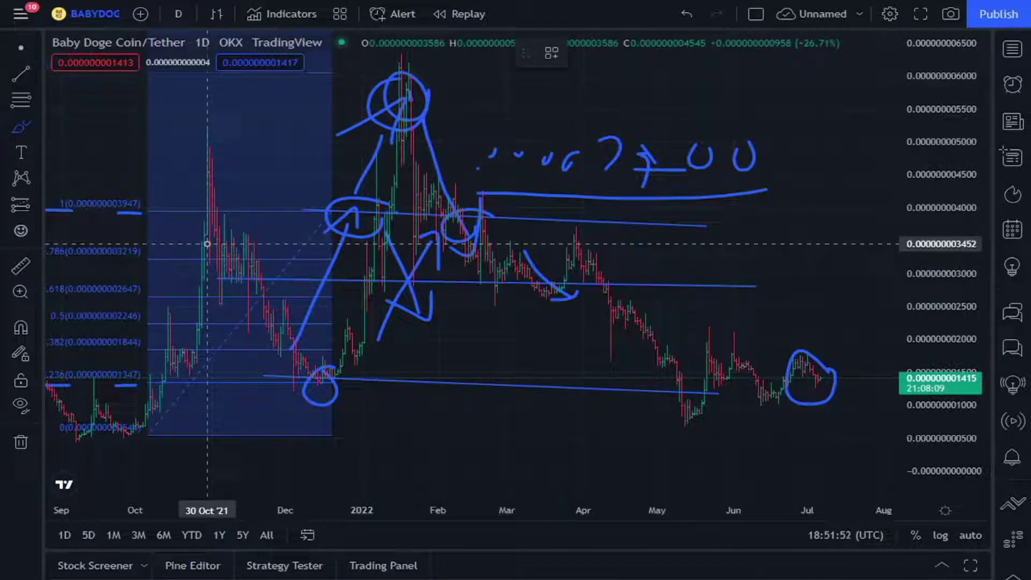
click(25, 127)
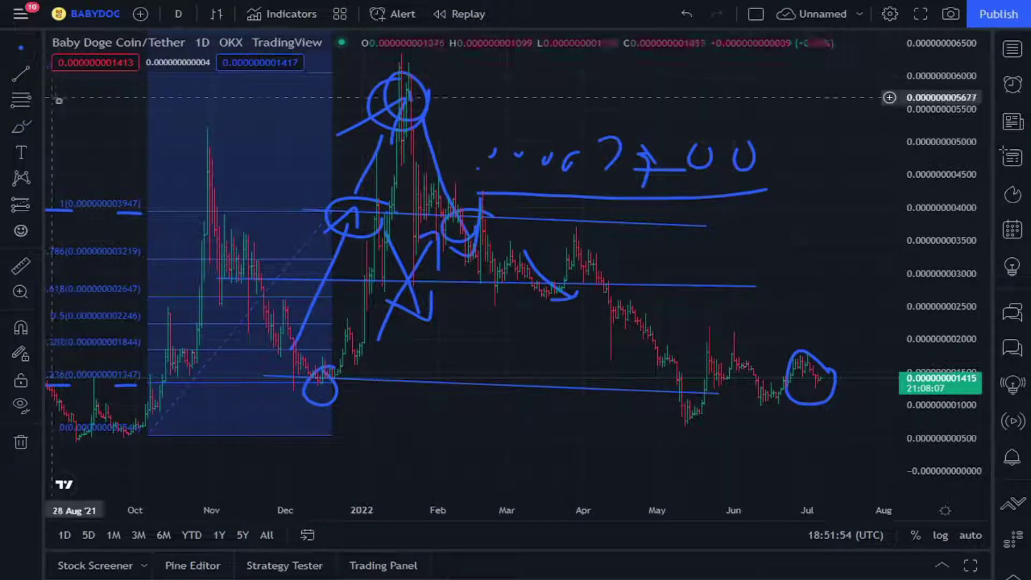
Underline the 0.618 Fibonacci level label with the brush and add a short downward mark beside it
drag(76, 111, 116, 138)
click(21, 127)
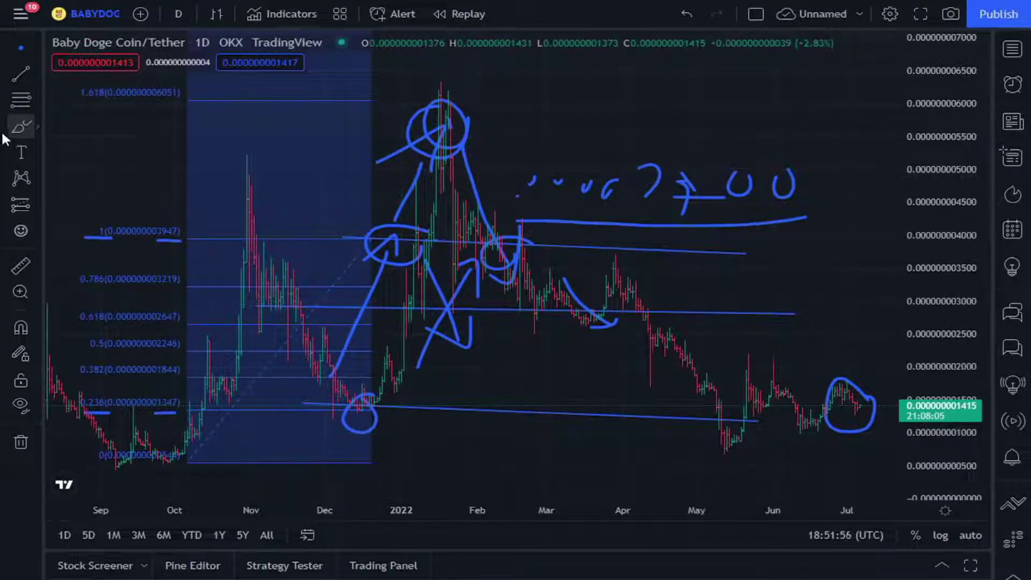
drag(70, 322, 199, 329)
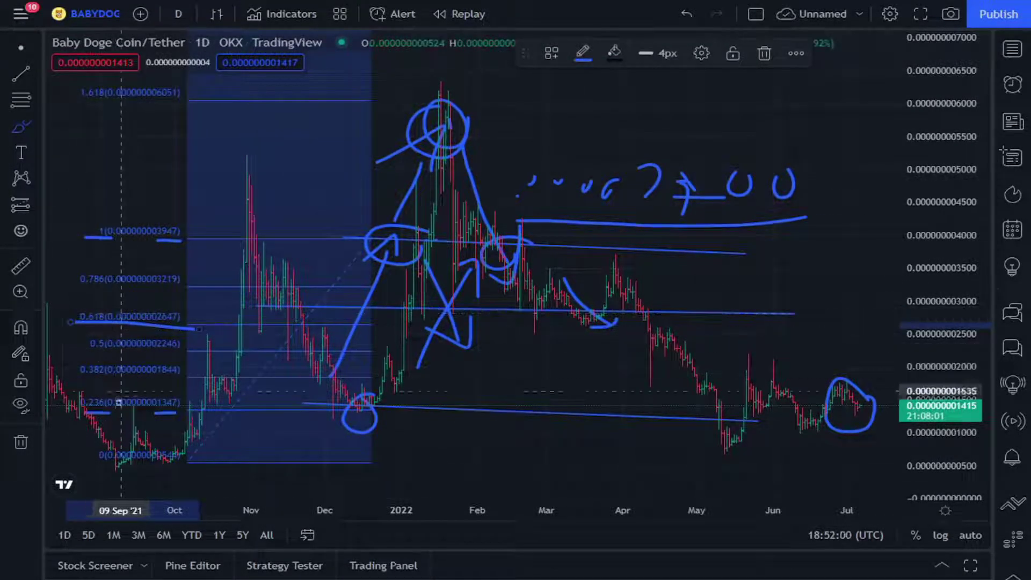
mouse_move(76, 328)
mouse_down()
mouse_move(46, 331)
mouse_move(57, 356)
mouse_up()
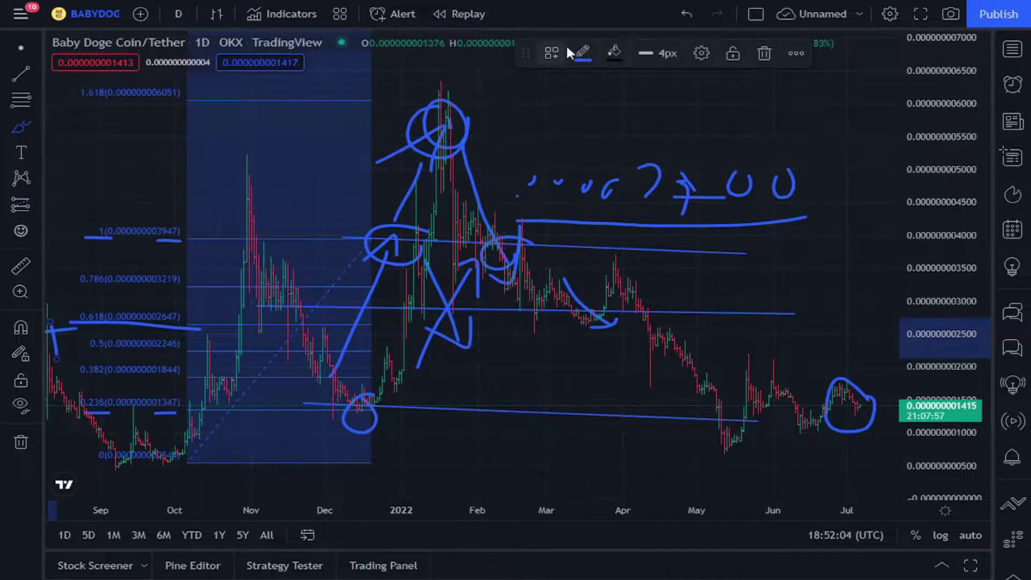
Handwrite "0.236+0.618" with the brush in the empty area below the candles
drag(237, 210, 218, 131)
click(21, 126)
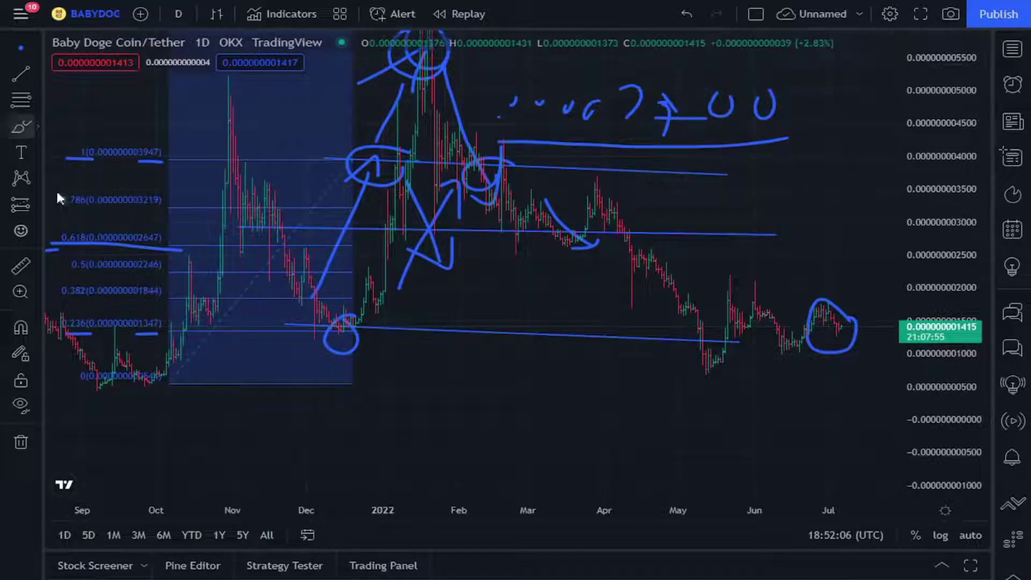
mouse_move(420, 396)
mouse_down()
mouse_move(398, 382)
mouse_move(410, 395)
mouse_up()
click(462, 421)
drag(484, 382, 510, 420)
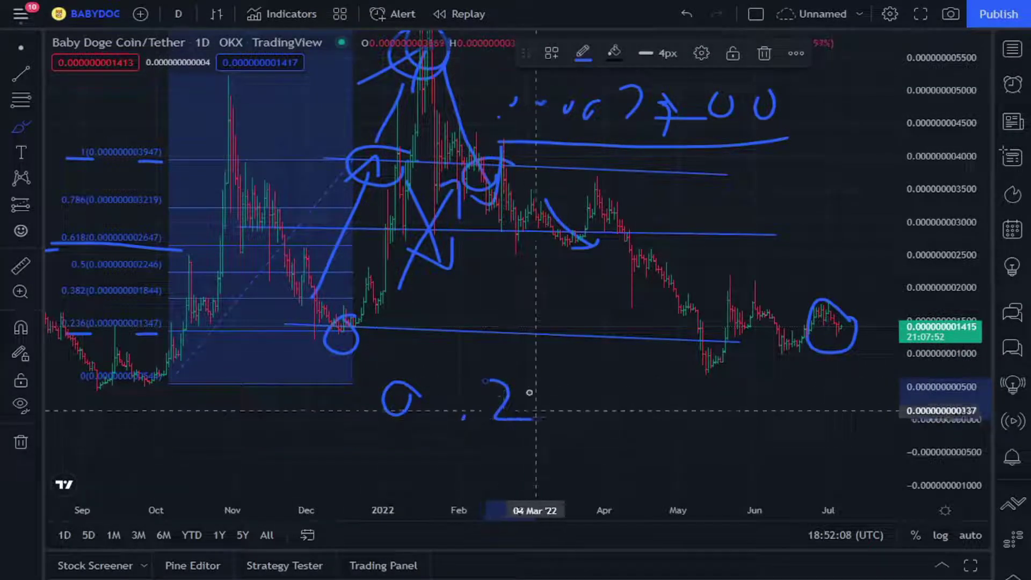
drag(532, 383, 553, 416)
click(564, 410)
mouse_move(577, 360)
mouse_down()
mouse_move(568, 401)
mouse_move(669, 404)
mouse_up()
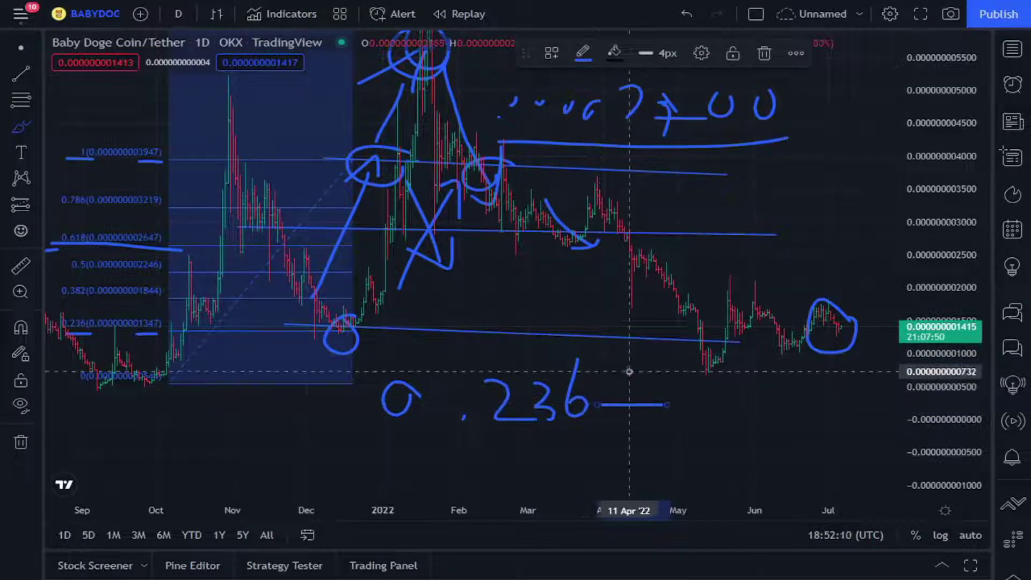
drag(632, 365, 631, 434)
drag(671, 359, 675, 369)
click(710, 395)
mouse_move(747, 342)
mouse_down()
mouse_move(735, 399)
mouse_move(775, 419)
mouse_up()
drag(793, 371, 800, 383)
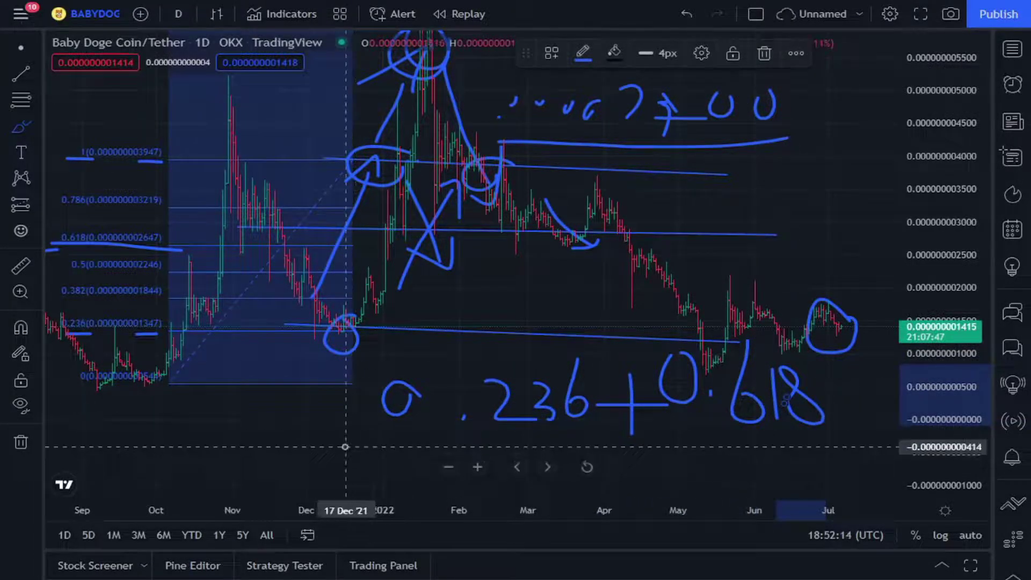
Handwrite "= 0.854" with the brush beneath the "0.236+0.618" note
drag(350, 446, 379, 446)
drag(350, 459, 392, 459)
click(21, 48)
mouse_move(378, 263)
mouse_down()
mouse_move(416, 224)
mouse_move(430, 184)
mouse_up()
click(31, 126)
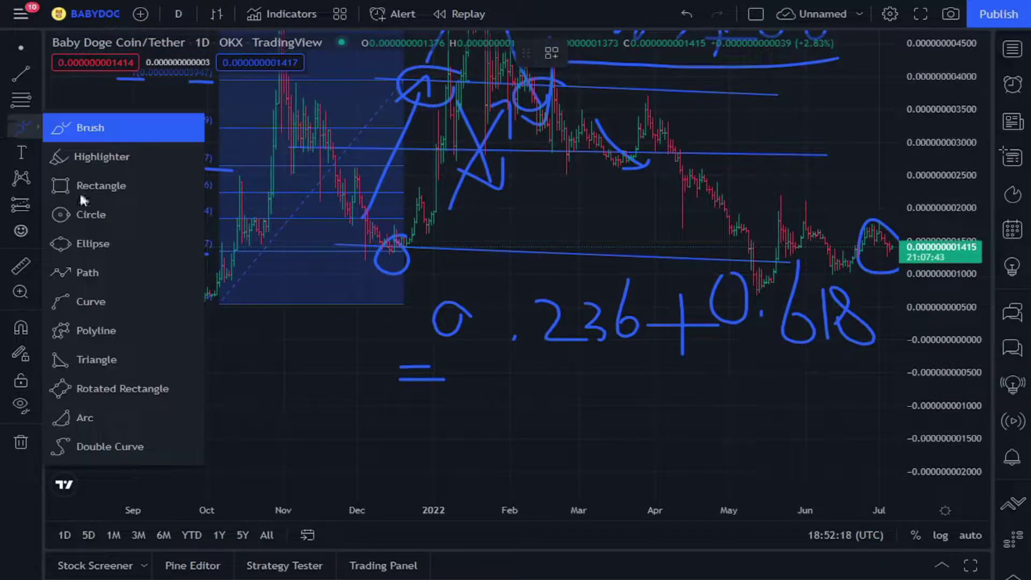
click(75, 127)
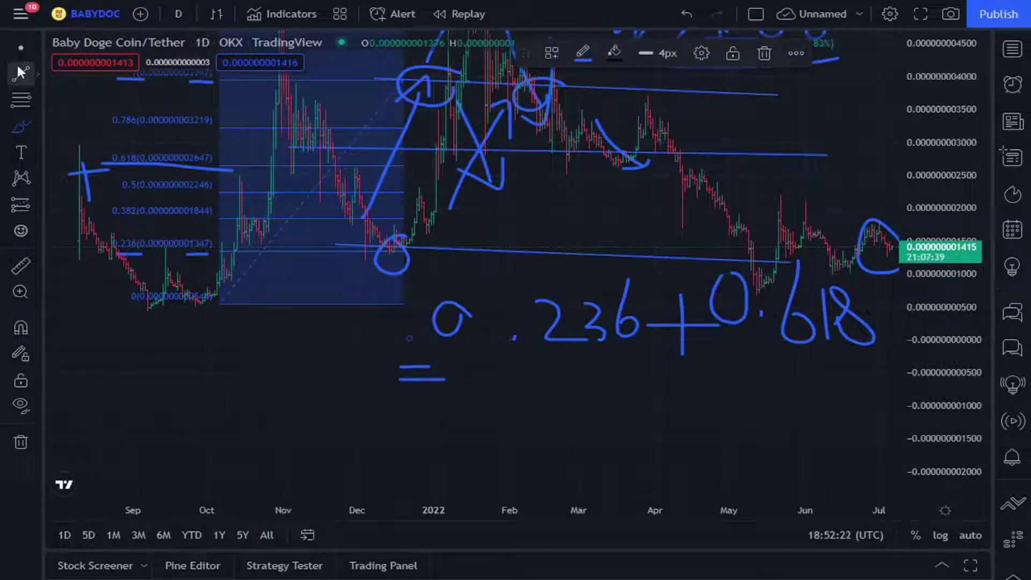
drag(483, 365, 487, 399)
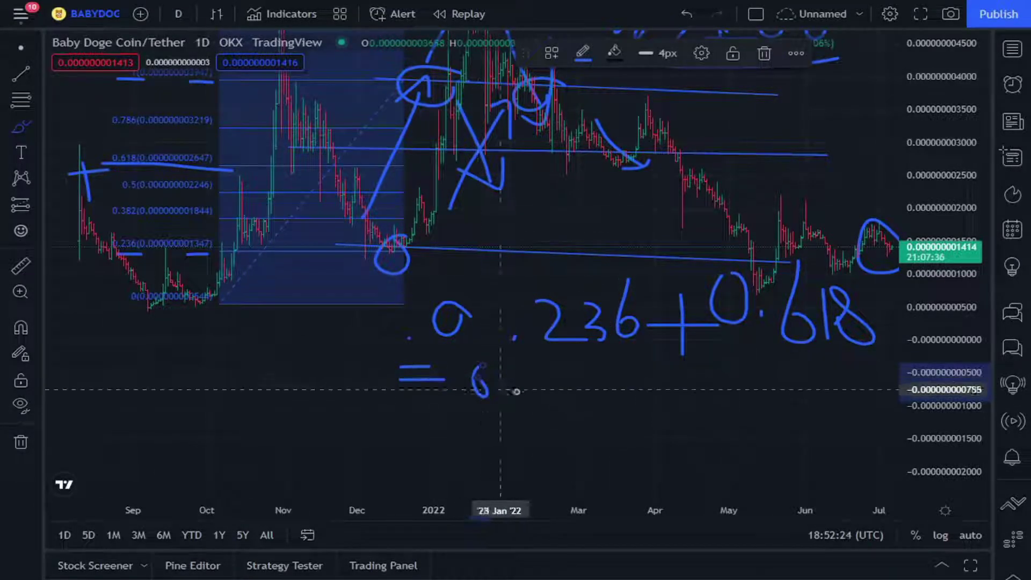
mouse_move(563, 396)
mouse_down()
mouse_move(555, 372)
mouse_move(600, 358)
mouse_move(590, 376)
mouse_move(605, 400)
mouse_move(588, 413)
mouse_up()
mouse_move(609, 361)
mouse_down()
mouse_move(632, 366)
mouse_move(644, 420)
mouse_up()
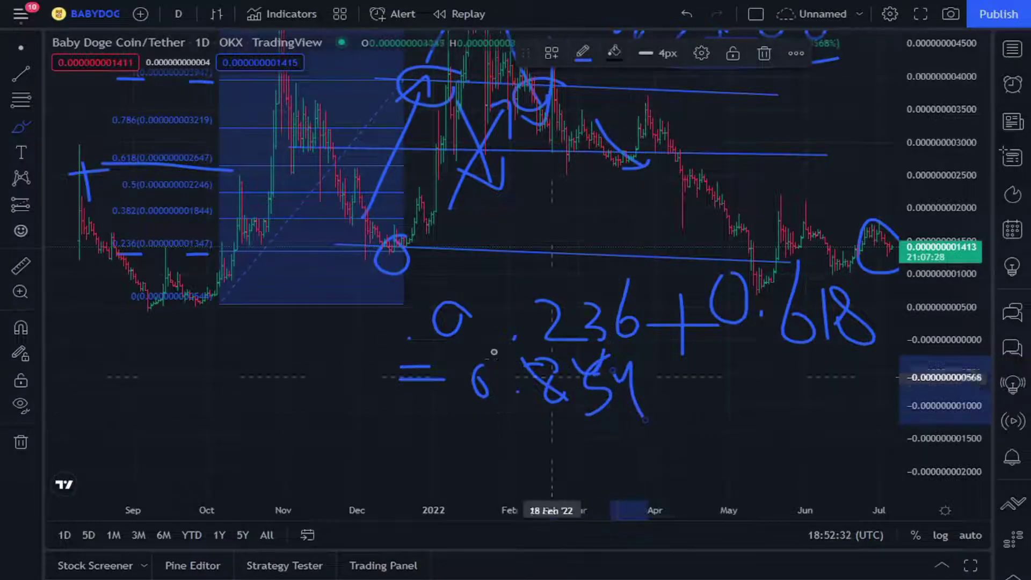
Loop the brush around the start of the Fibonacci 1 level label
click(21, 48)
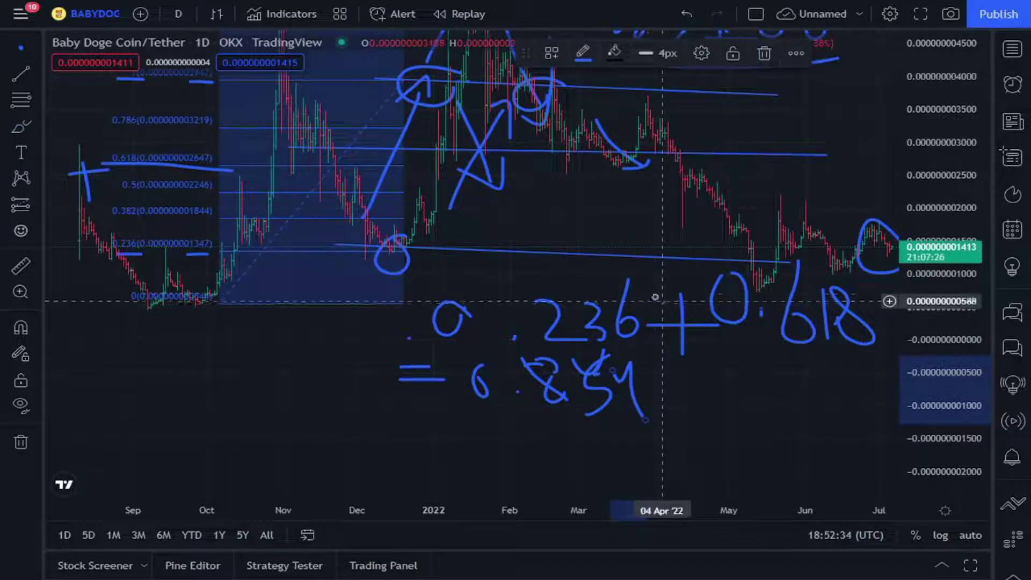
mouse_move(610, 291)
mouse_down()
mouse_move(603, 357)
mouse_move(600, 326)
mouse_up()
click(22, 132)
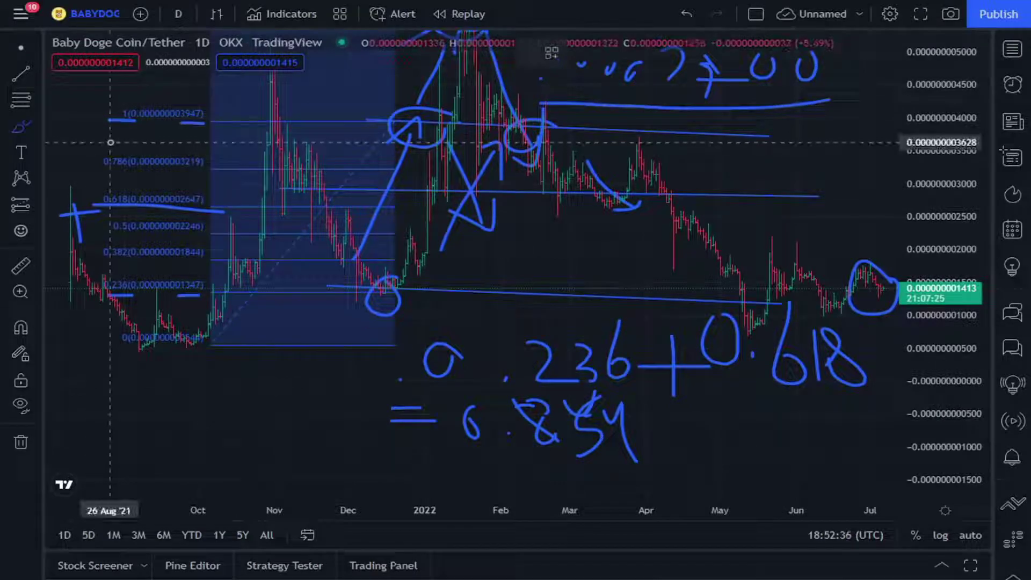
mouse_move(136, 113)
mouse_down()
mouse_move(110, 112)
mouse_move(130, 123)
mouse_up()
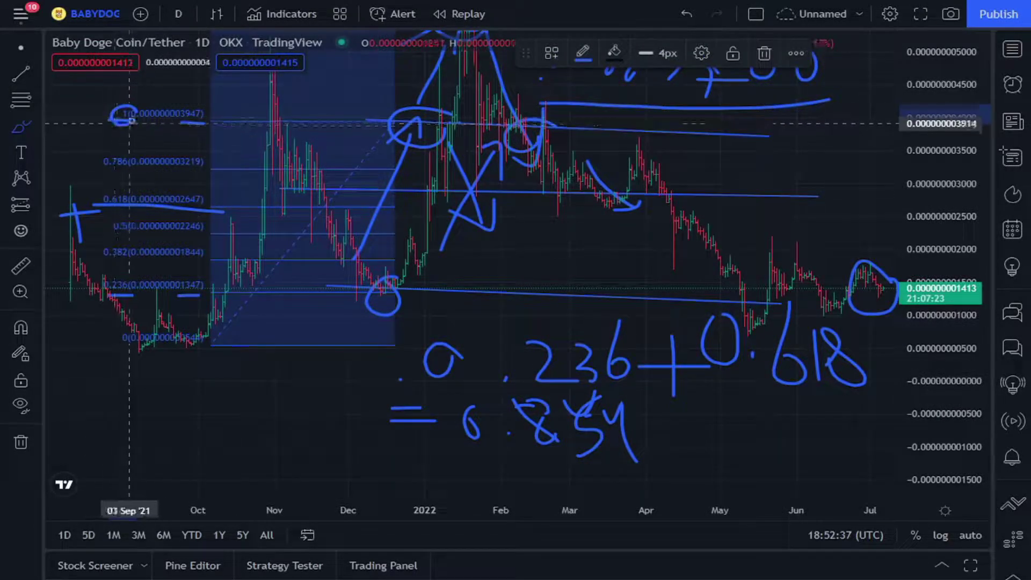
click(21, 51)
Circle the mid-March low and the late-March high with the brush, join them, and trace the decline and waves on to early July
mouse_move(492, 221)
mouse_down()
mouse_move(418, 228)
mouse_move(407, 306)
mouse_move(587, 290)
mouse_move(436, 285)
mouse_up()
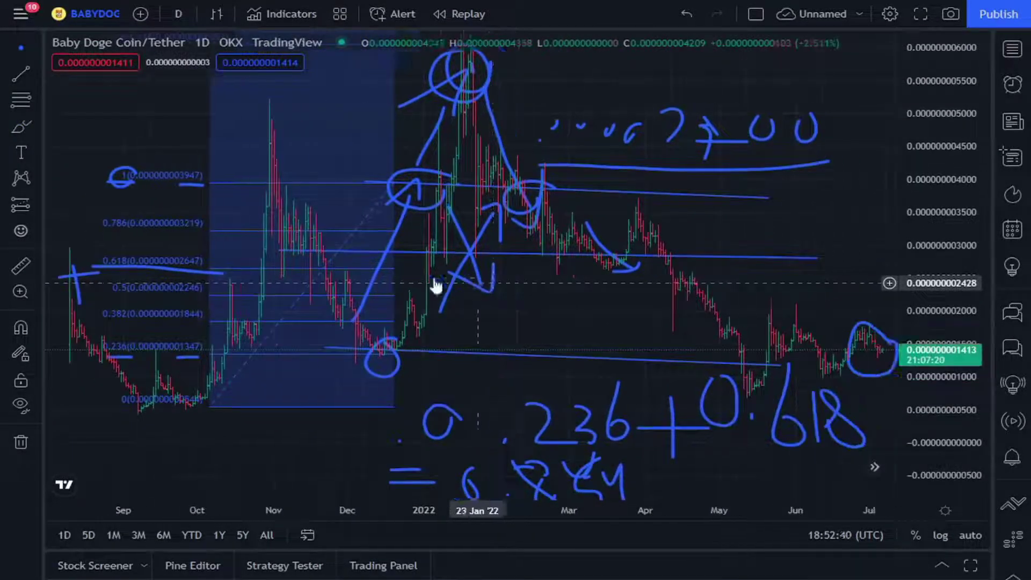
click(632, 267)
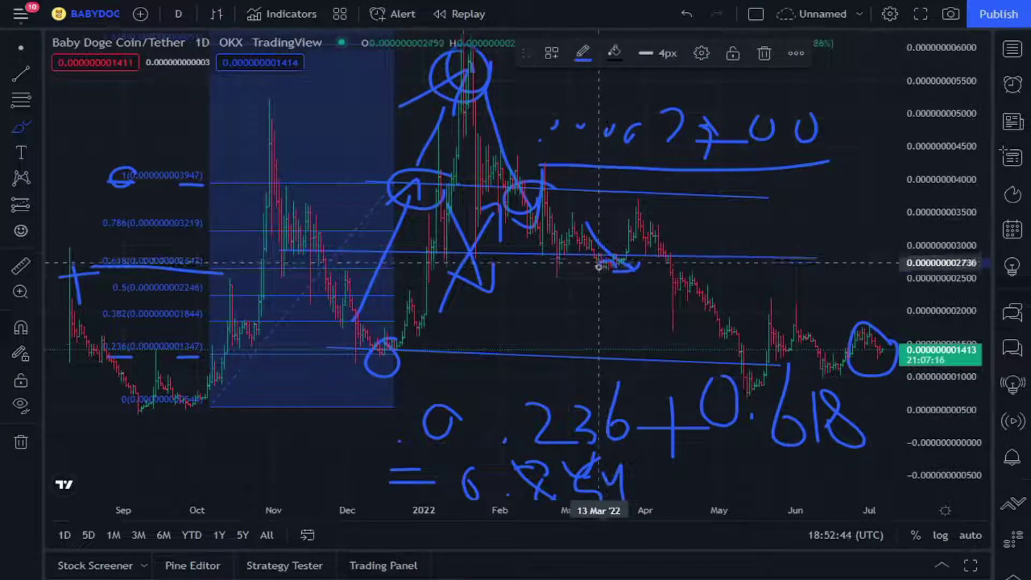
mouse_move(631, 246)
mouse_down()
mouse_move(645, 221)
mouse_move(642, 229)
mouse_up()
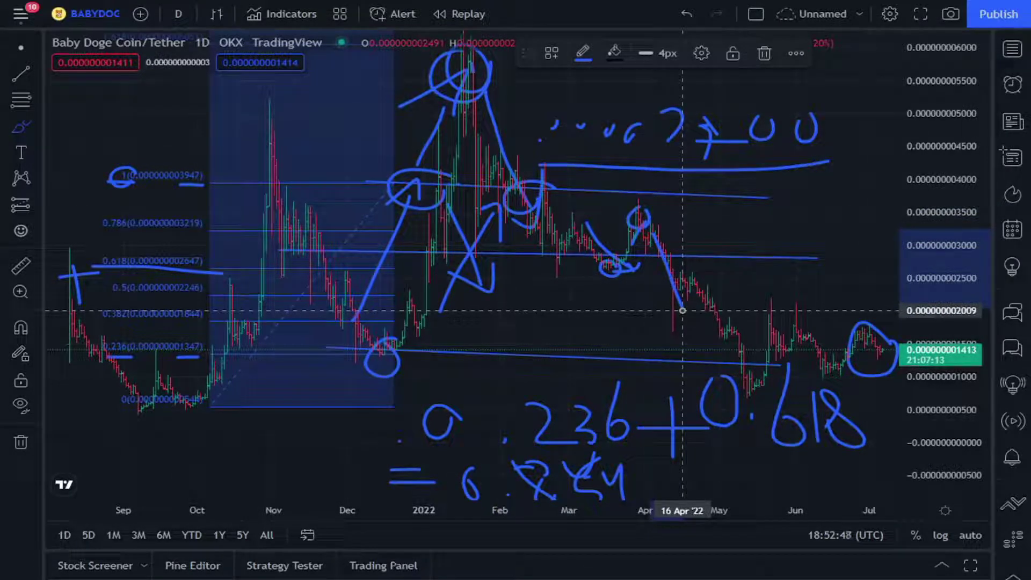
mouse_move(679, 302)
mouse_down()
mouse_move(721, 354)
mouse_move(827, 352)
mouse_move(864, 326)
mouse_move(885, 338)
mouse_up()
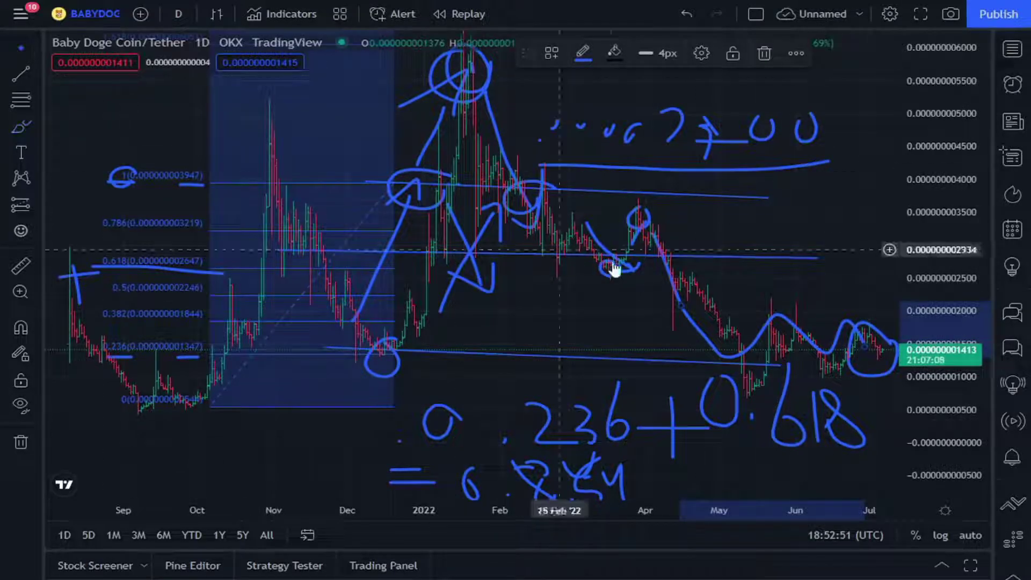
Shift the small circle at the March low slightly earlier, and move the rising stroke off the falling arrow to the early-January candles
mouse_move(611, 264)
mouse_down()
mouse_move(502, 210)
mouse_move(599, 255)
mouse_up()
click(21, 48)
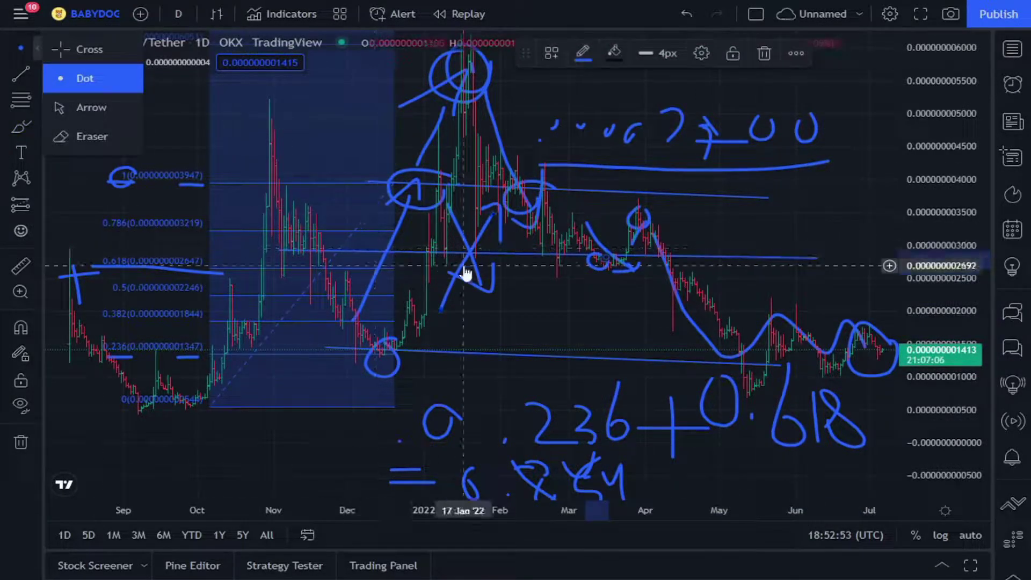
mouse_move(464, 266)
mouse_down()
mouse_move(385, 233)
mouse_move(419, 247)
mouse_up()
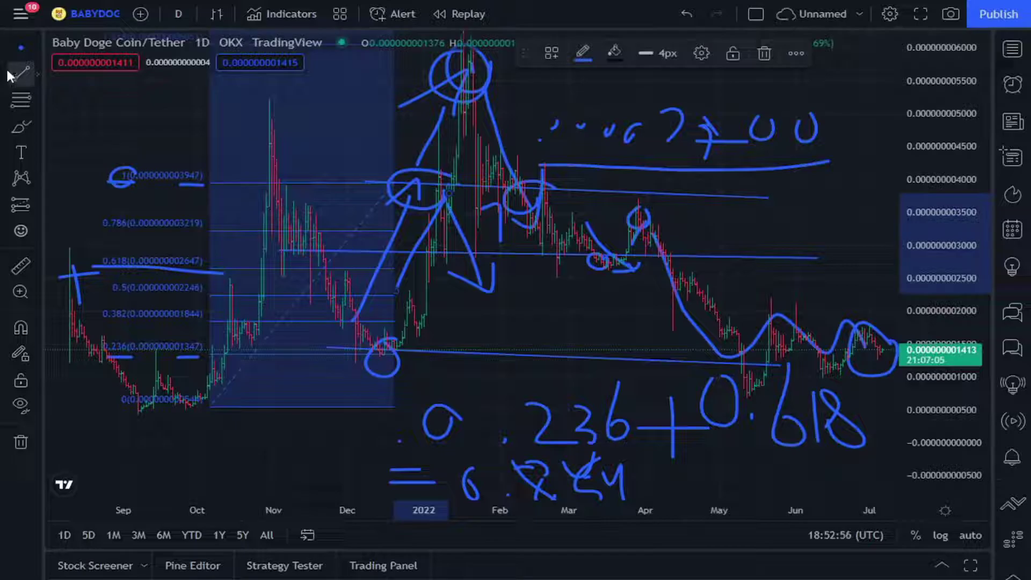
Sketch a tall upward arrow above the July candles to about 0.0000000048, circle its base, and add a shorter upward arrow beside it
mouse_move(578, 271)
mouse_down()
mouse_move(366, 240)
mouse_move(390, 261)
mouse_up()
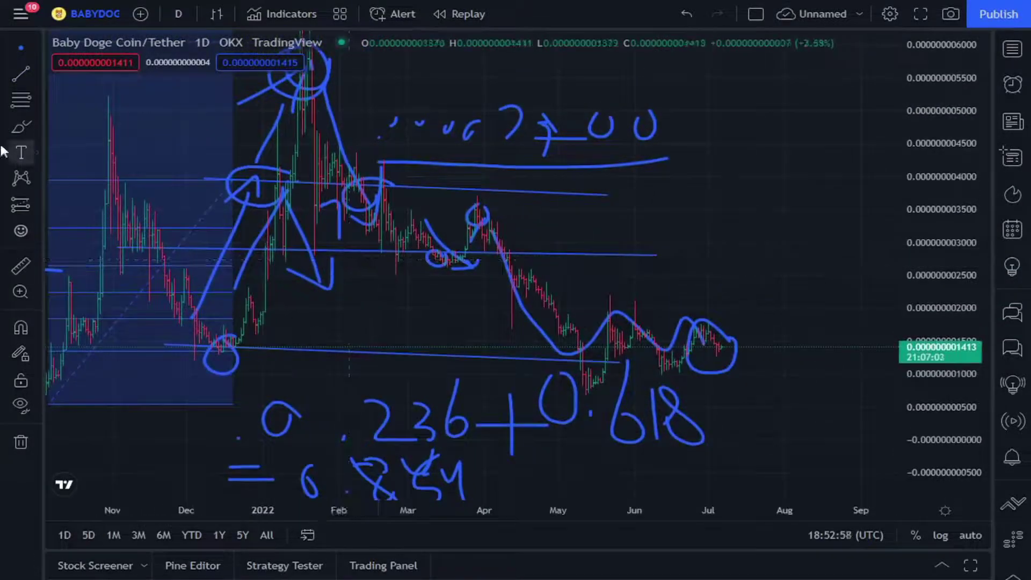
click(21, 127)
mouse_move(719, 261)
mouse_down()
mouse_move(723, 126)
mouse_move(740, 169)
mouse_up()
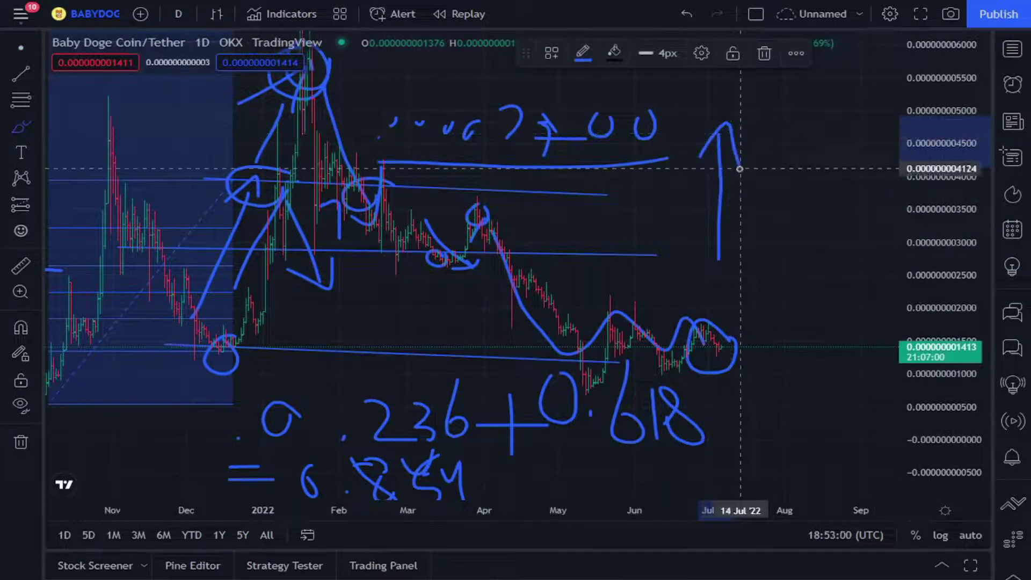
mouse_move(731, 246)
mouse_down()
mouse_move(700, 259)
mouse_move(742, 251)
mouse_move(745, 179)
mouse_move(765, 162)
mouse_up()
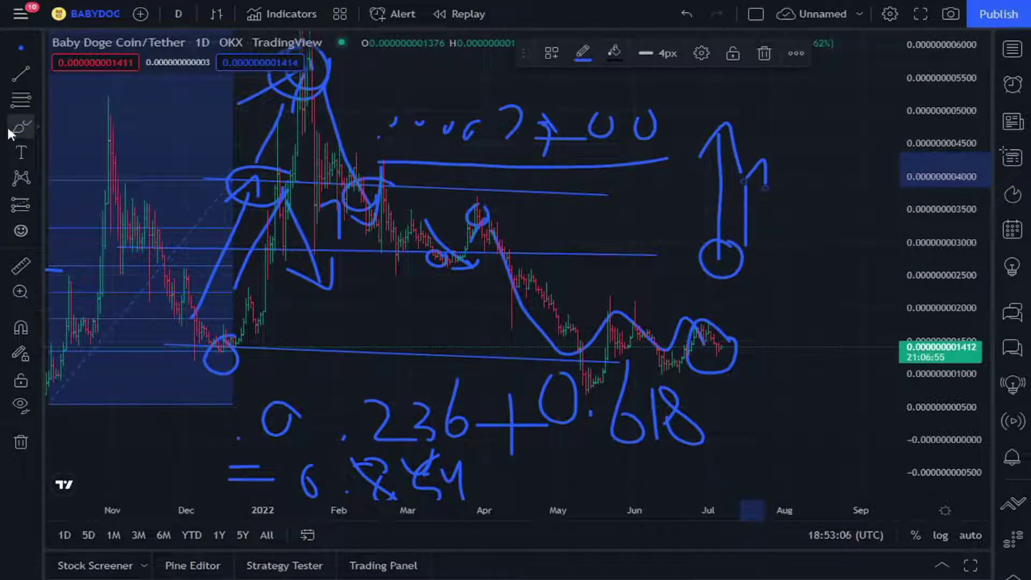
Sketch a falling arrow from the tall arrow's peak down to about 0.0000000028 in late August, and circle the peak
click(22, 127)
mouse_move(751, 123)
mouse_down()
mouse_move(829, 208)
mouse_move(836, 200)
mouse_up()
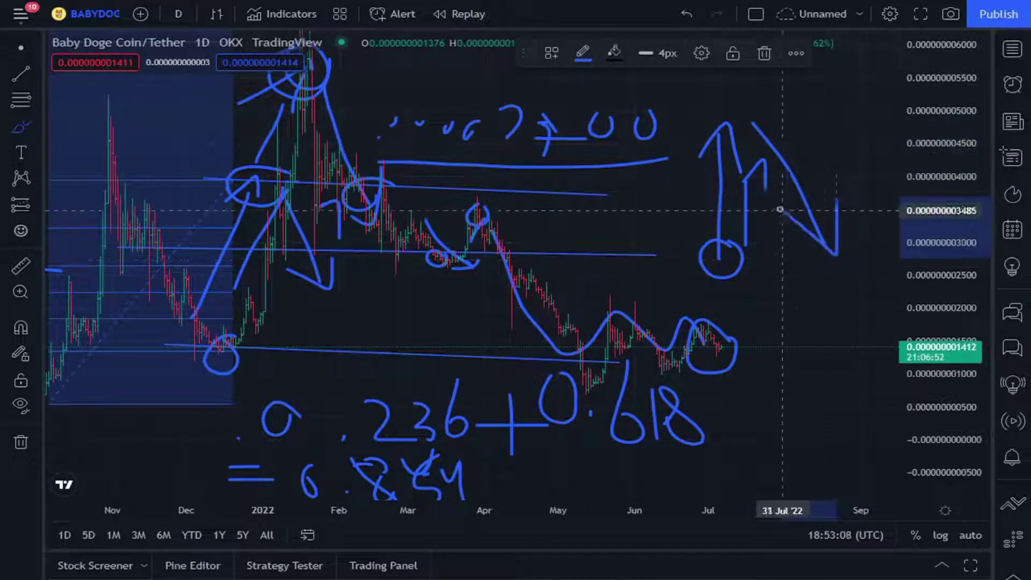
drag(713, 103, 749, 100)
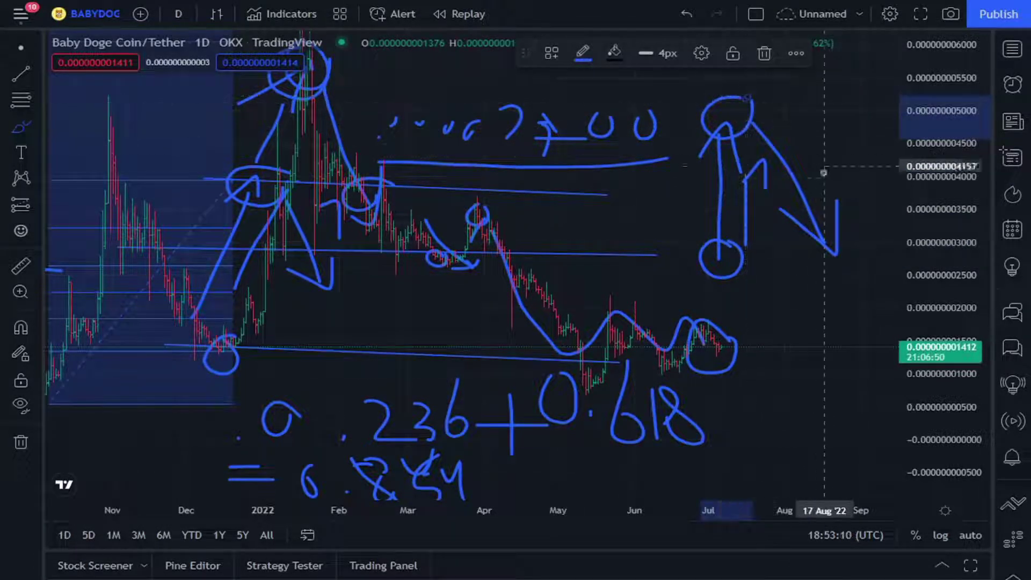